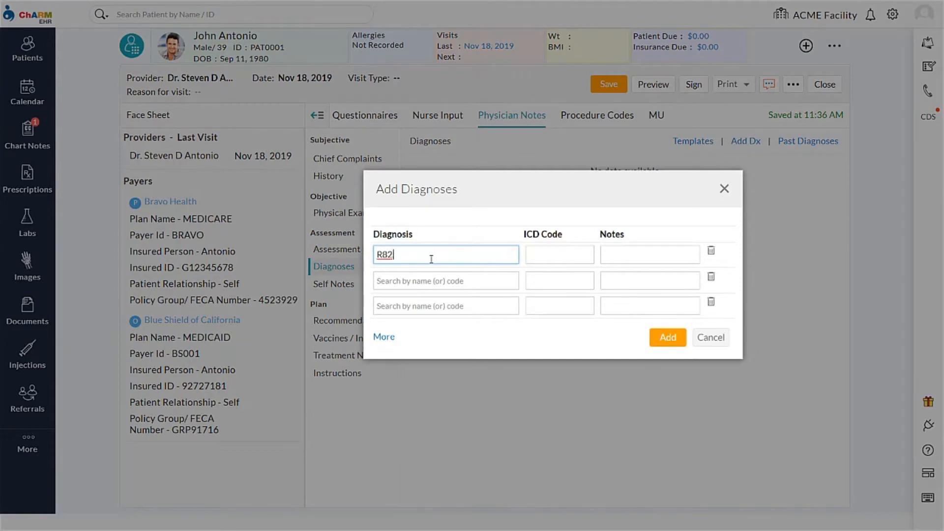
# - Add the diagnosis R82.99, Other abnormal findings in urine, to the encounter
pyautogui.click(486, 272)
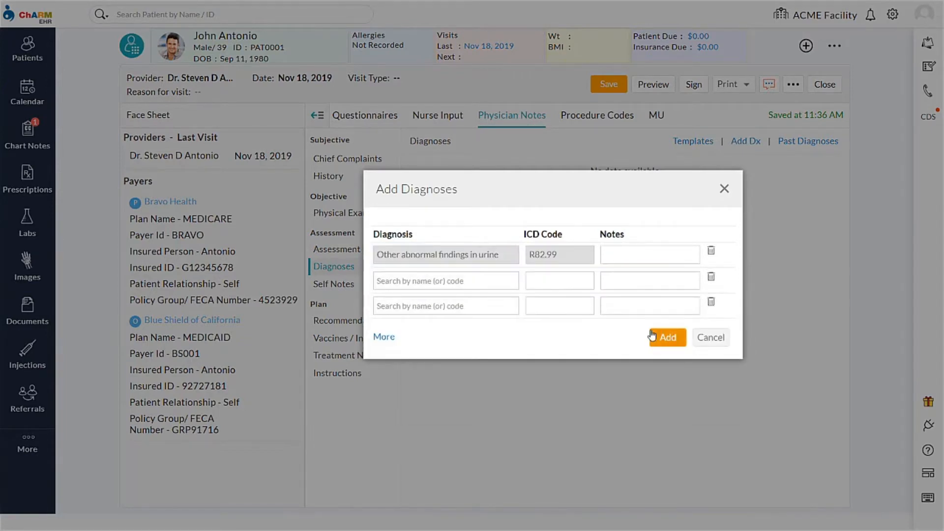
pyautogui.click(668, 337)
# - In the plan's lab order recommendations, search ChARM Lab for HIAA and choose the 5-Hydroxyindoleacetic Acid (HIAA) test
pyautogui.click(351, 322)
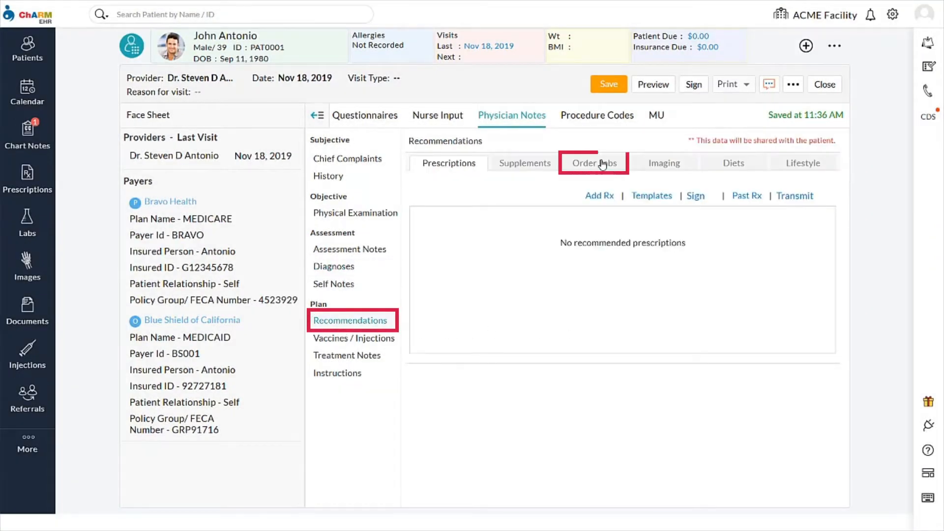
pyautogui.click(595, 163)
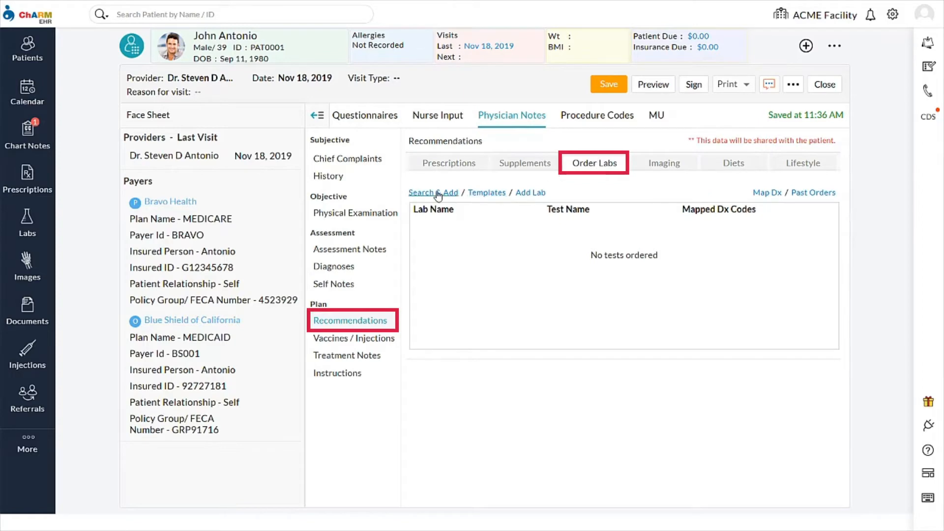
pyautogui.click(418, 193)
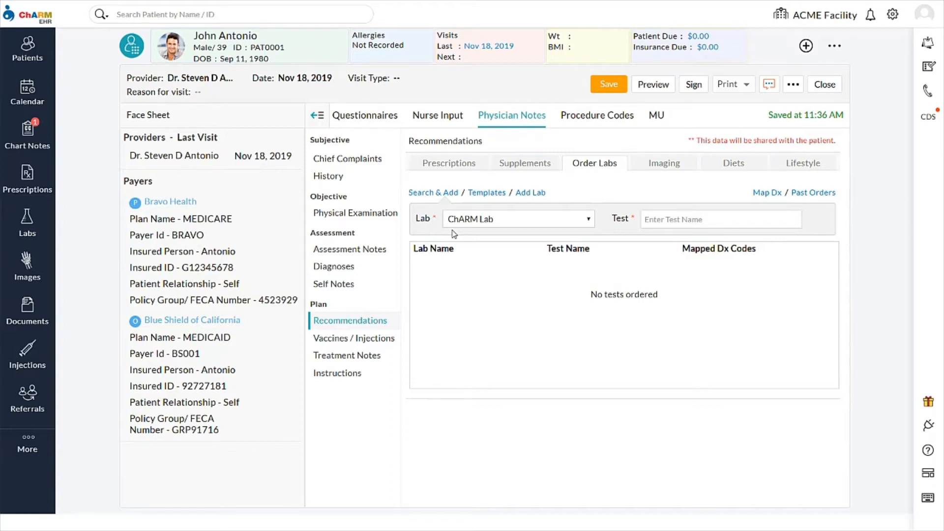
pyautogui.click(654, 219)
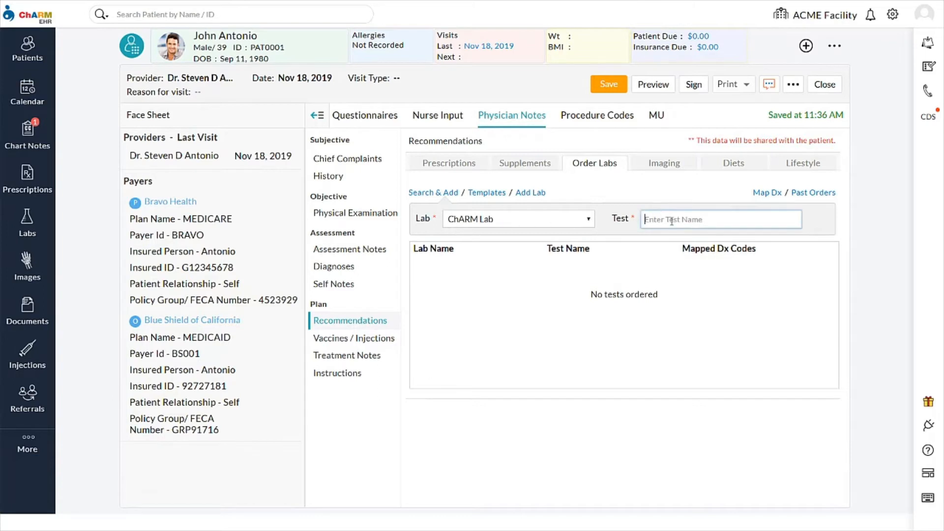
pyautogui.write('HIAA')
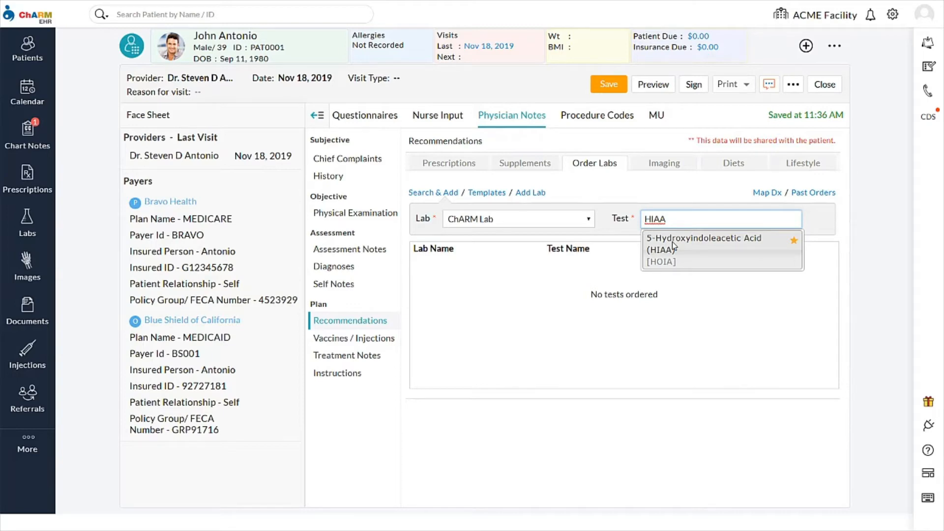
pyautogui.click(672, 241)
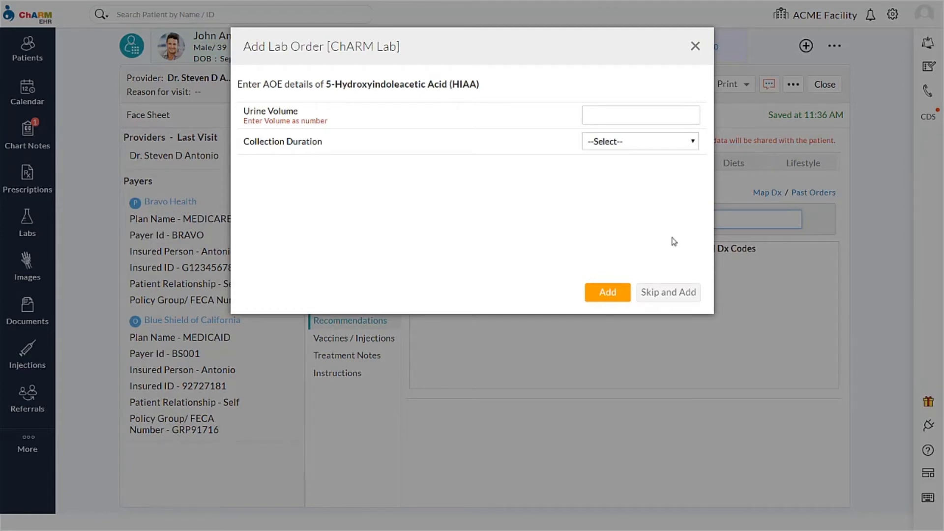
# - Set the test's urine volume to 10 ML and collection duration to 24 Hour, and add it to the lab order
pyautogui.click(636, 117)
pyautogui.write('10 ML')
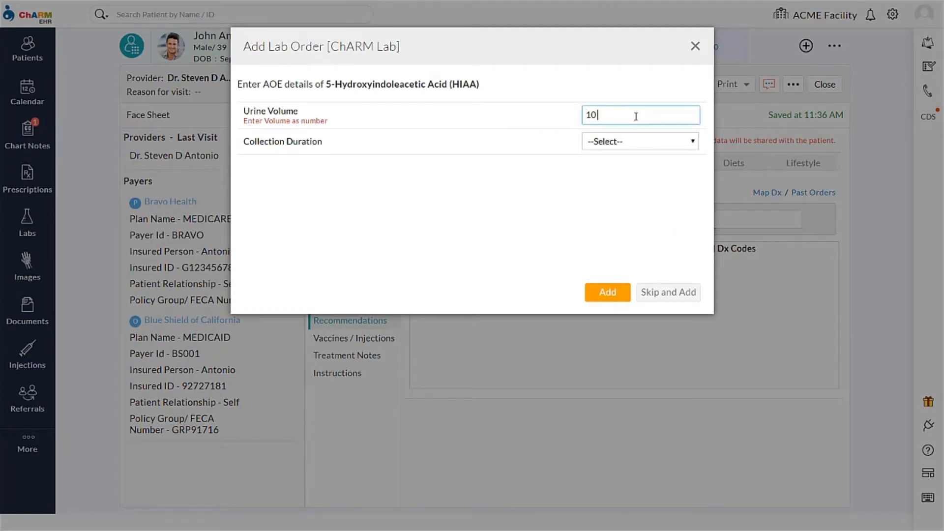
pyautogui.click(624, 142)
pyautogui.click(622, 168)
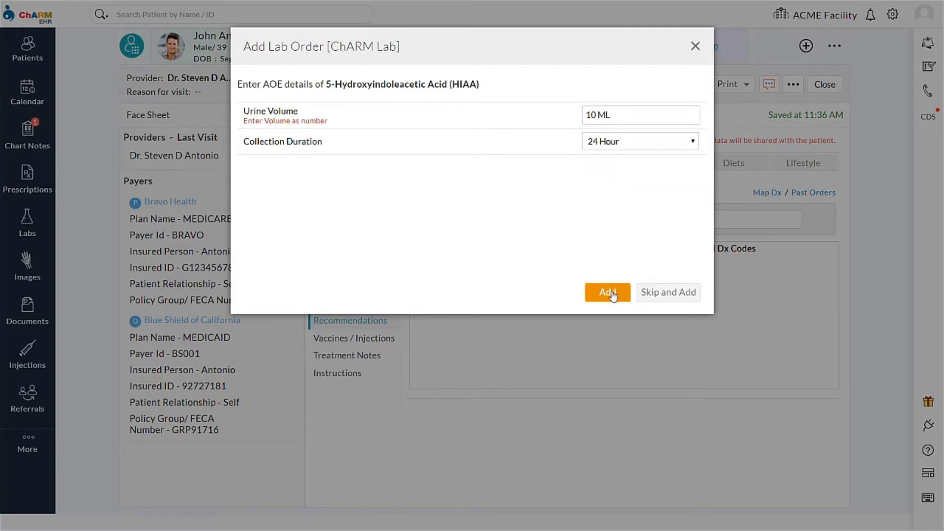
pyautogui.click(609, 292)
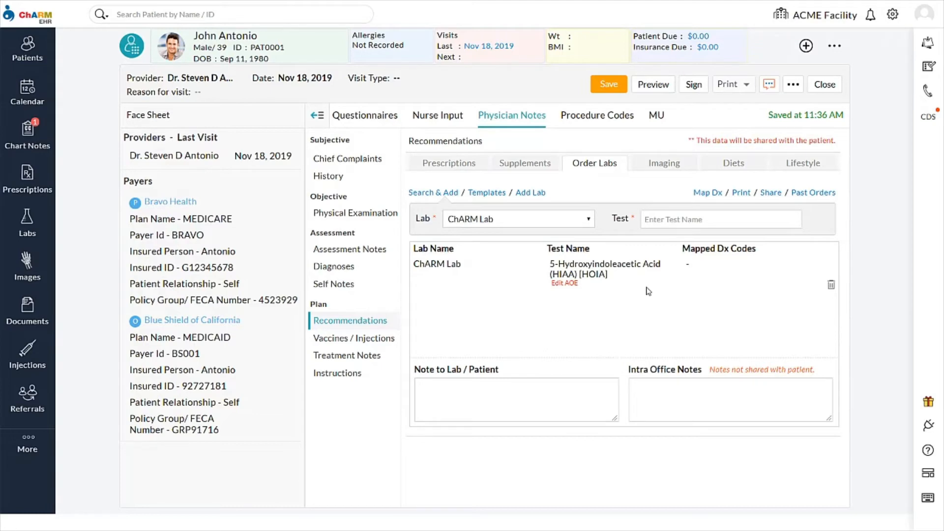
# - Map all of the patient's active diagnoses to the ordered HIAA test
pyautogui.click(719, 193)
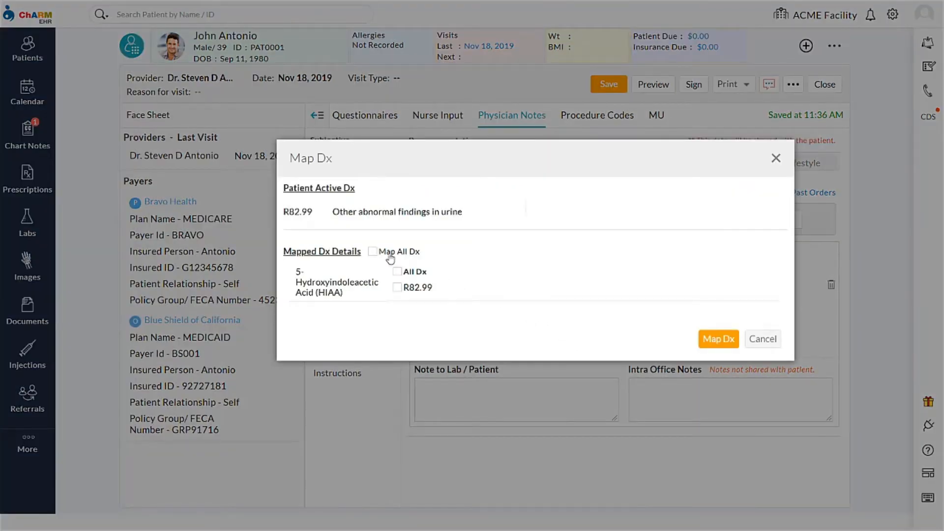
pyautogui.click(374, 251)
pyautogui.click(719, 338)
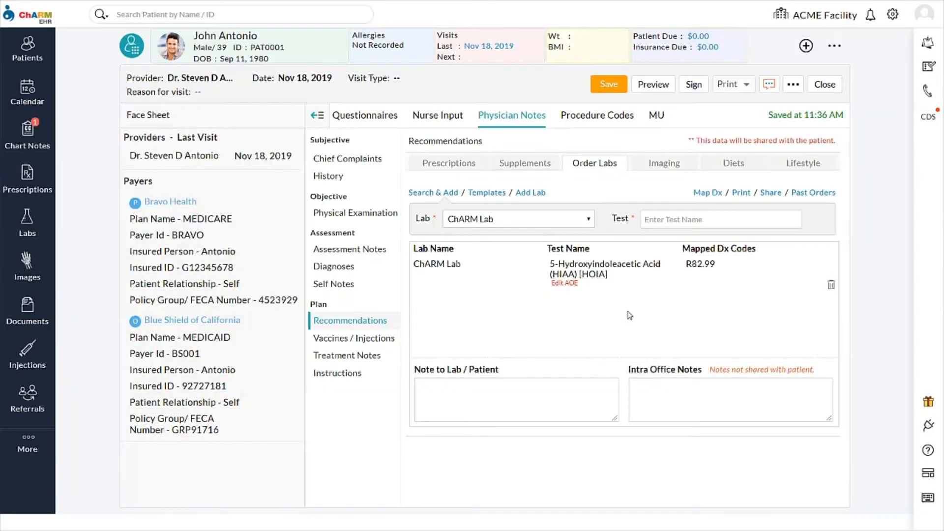
# - Print the lab order with primary and secondary insurance information included, and look through the requisition form
pyautogui.click(739, 194)
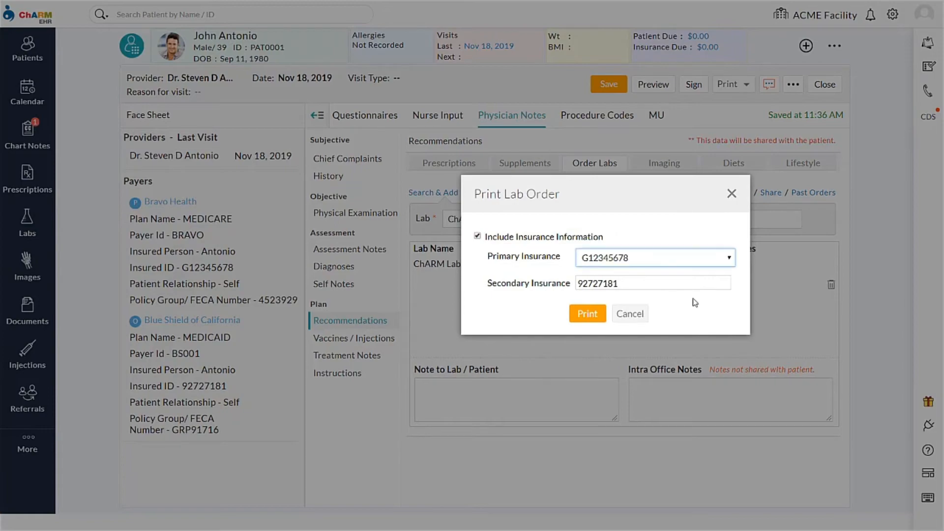
pyautogui.click(589, 313)
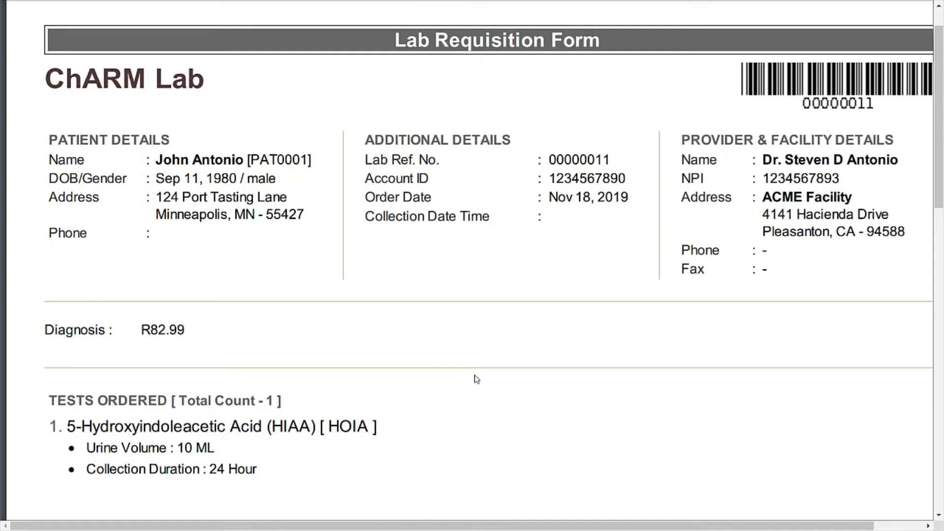
pyautogui.moveTo(940, 166); pyautogui.dragTo(942, 473)
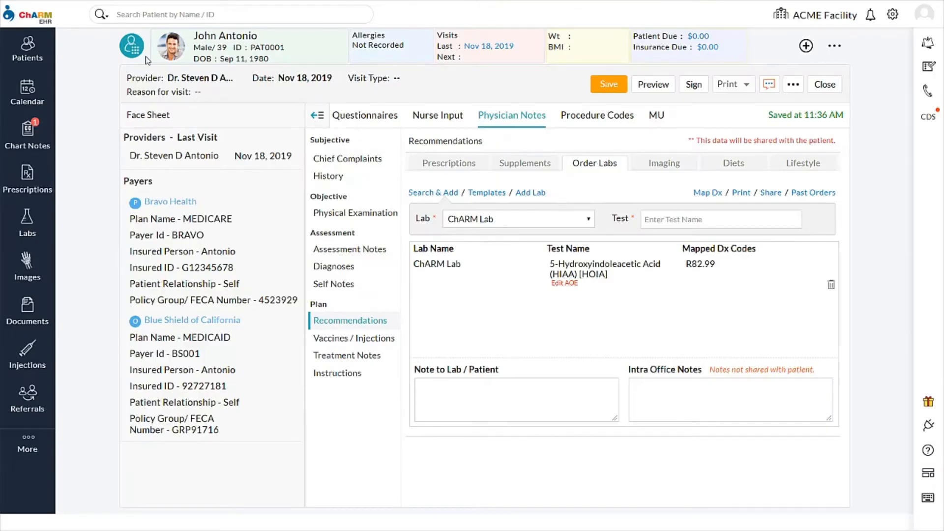
# - From the lab orders in the patient's lab records, print 2 specimen labels for the pending HIAA order
pyautogui.click(136, 55)
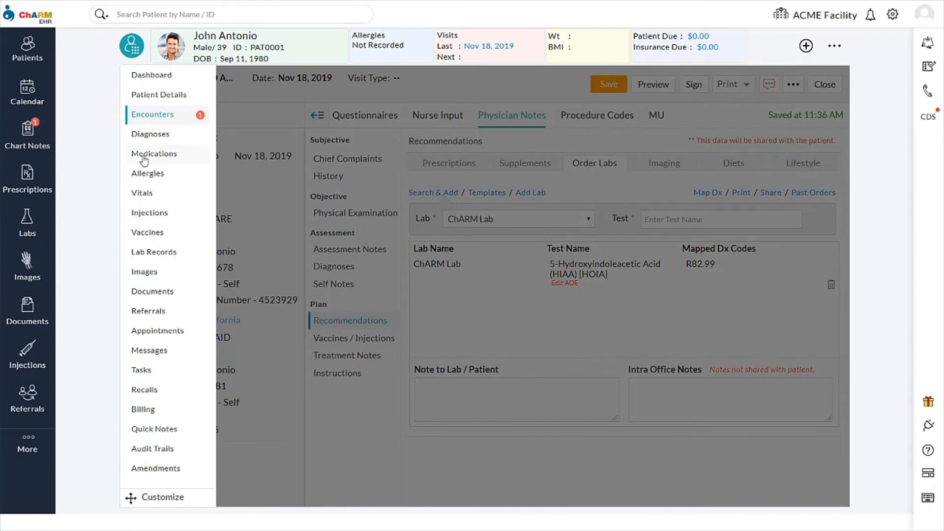
pyautogui.click(155, 252)
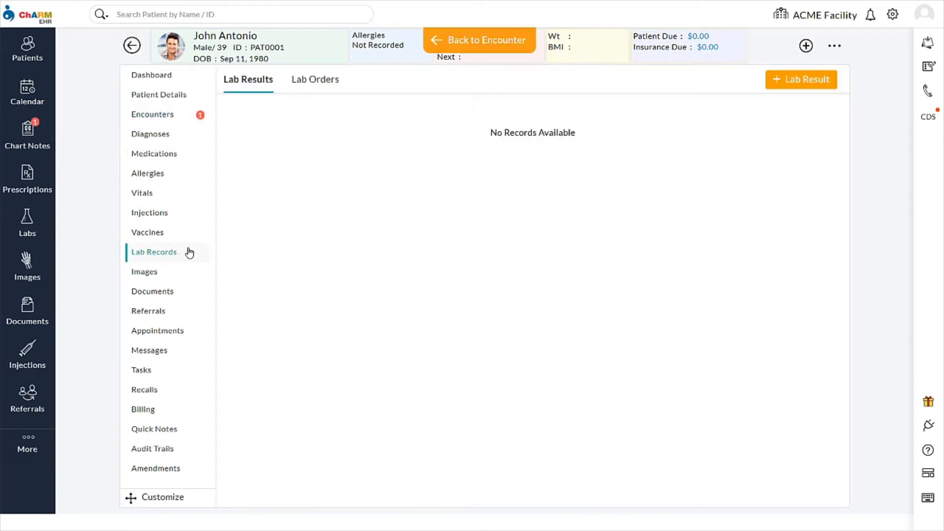
pyautogui.click(308, 82)
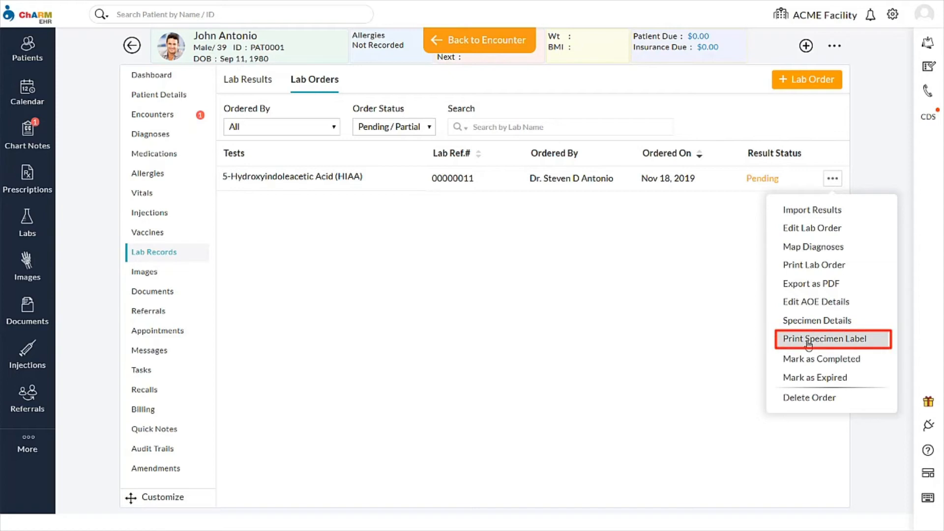
pyautogui.click(809, 342)
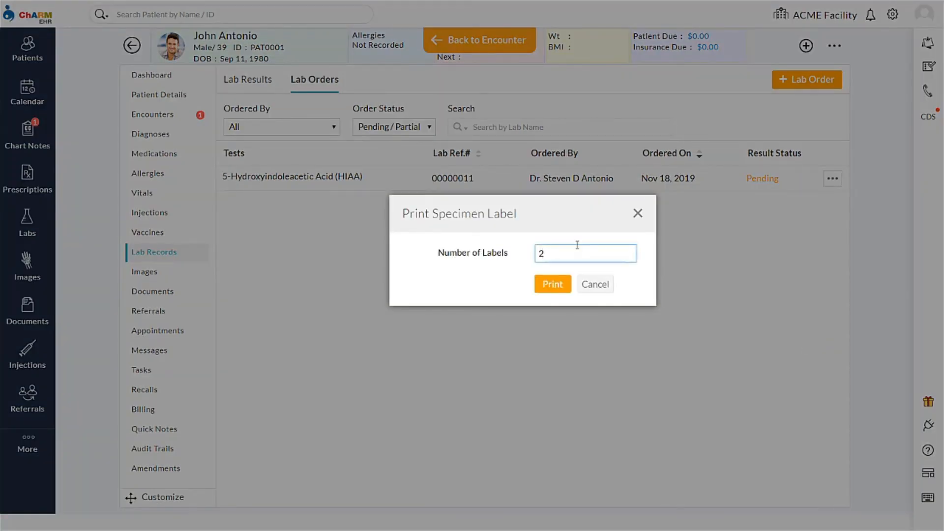
pyautogui.click(556, 285)
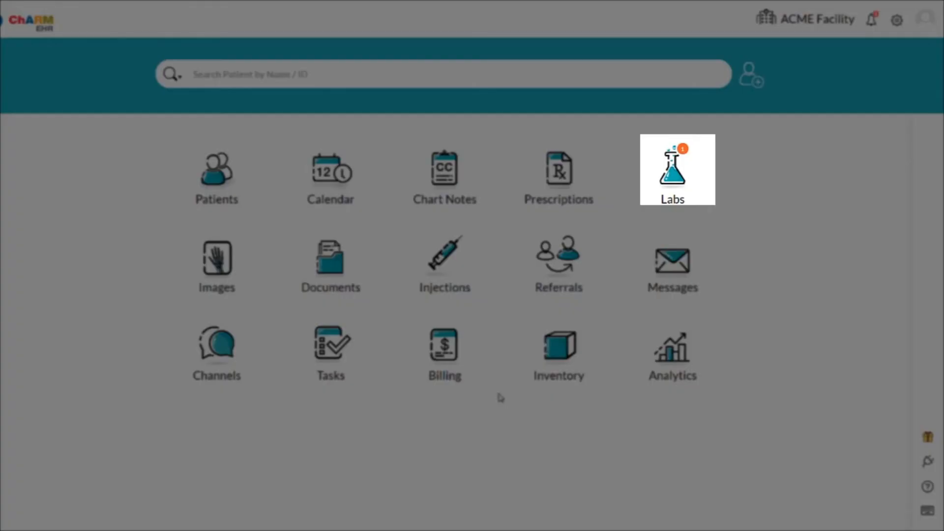
# - Open the patient's unsigned abnormal HIAA lab result dated Nov 19, 2019 for review
pyautogui.click(674, 170)
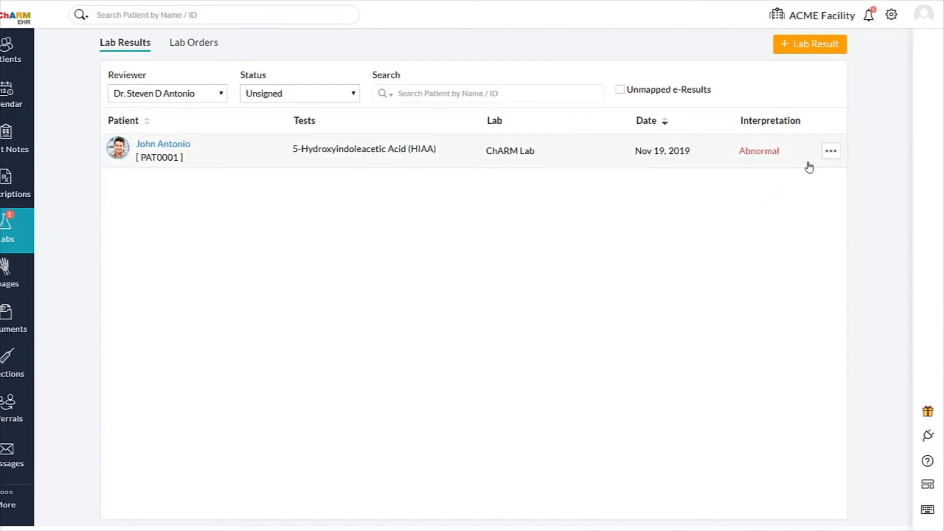
pyautogui.click(831, 152)
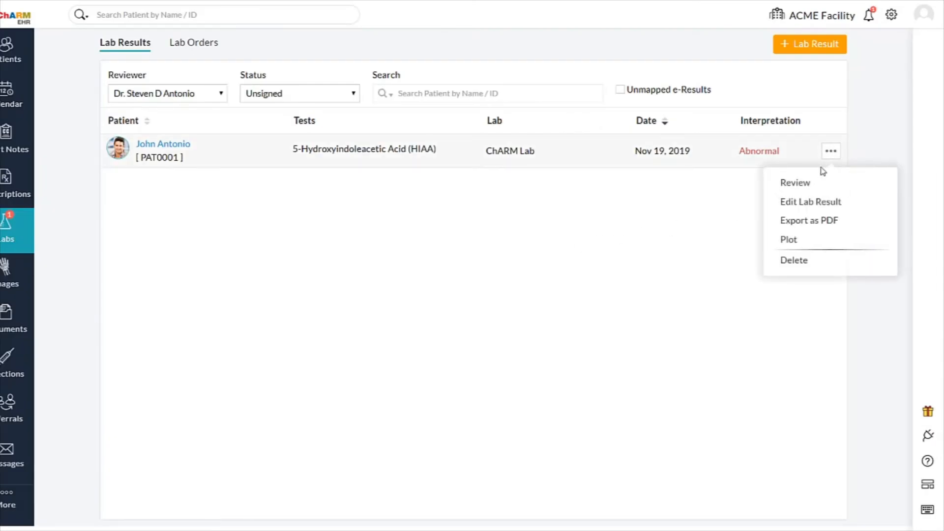
pyautogui.click(806, 183)
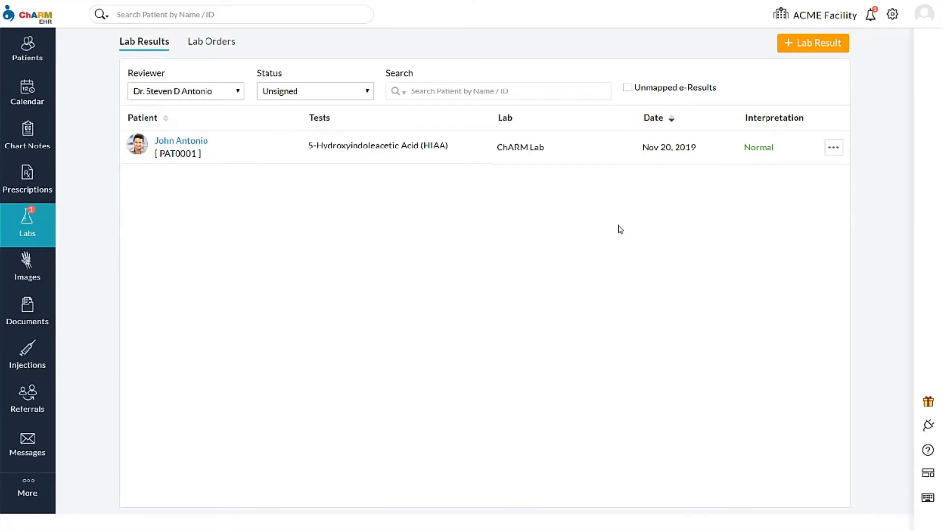
# - Open the HIAA result dated Nov 20, 2019 for review and check the previous value behind its corrected status
pyautogui.click(833, 148)
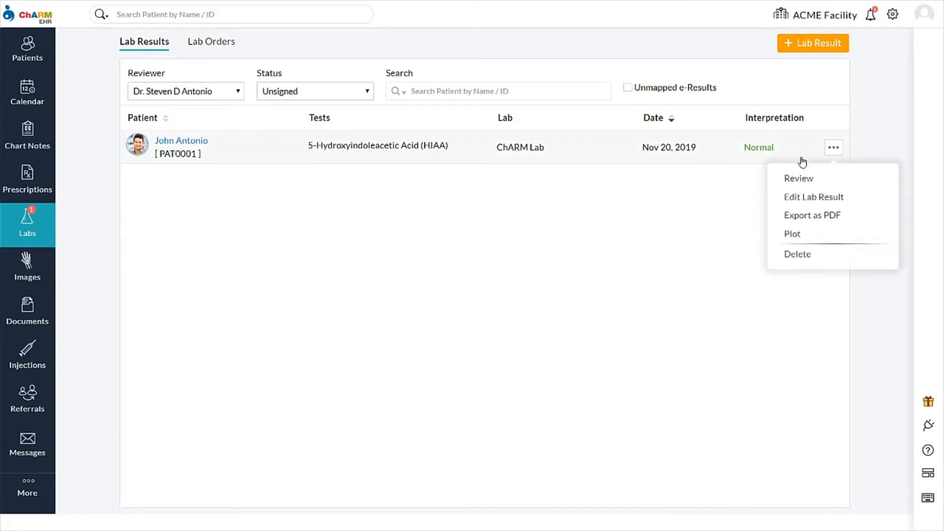
pyautogui.click(790, 183)
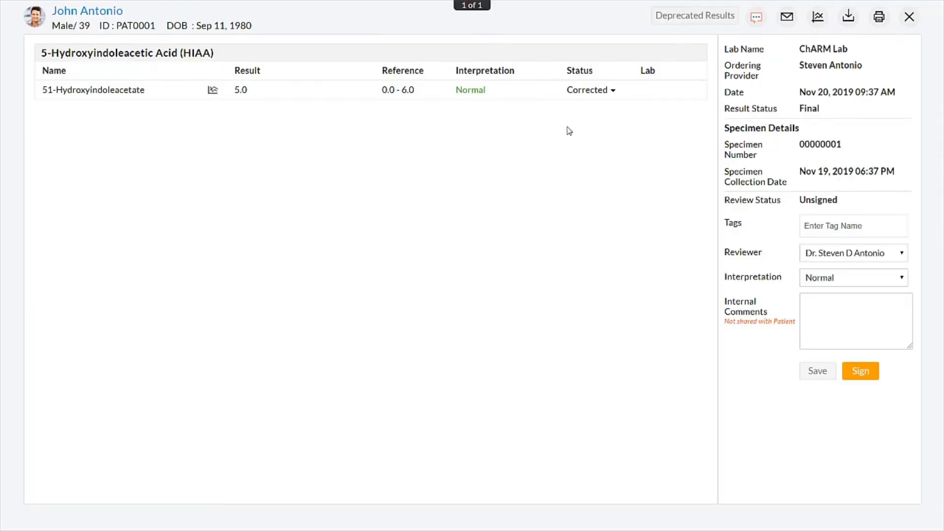
pyautogui.click(613, 93)
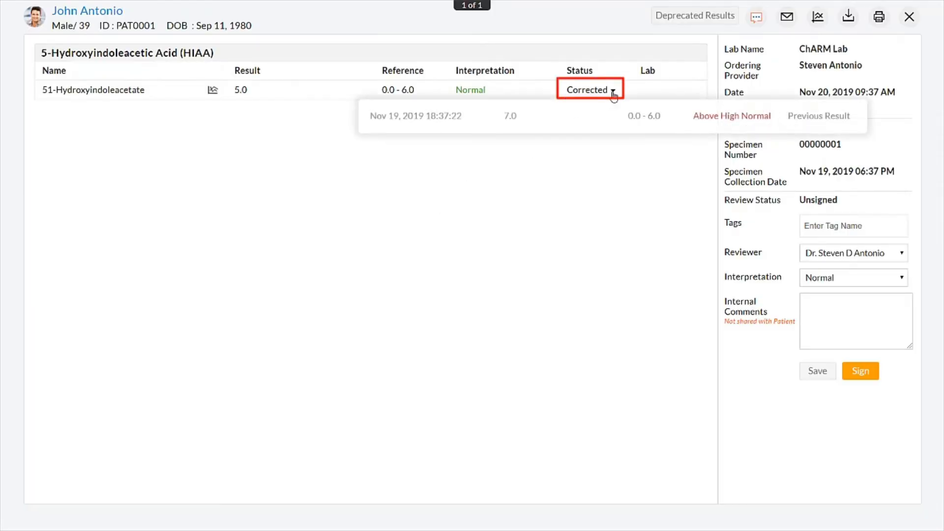
pyautogui.click(613, 94)
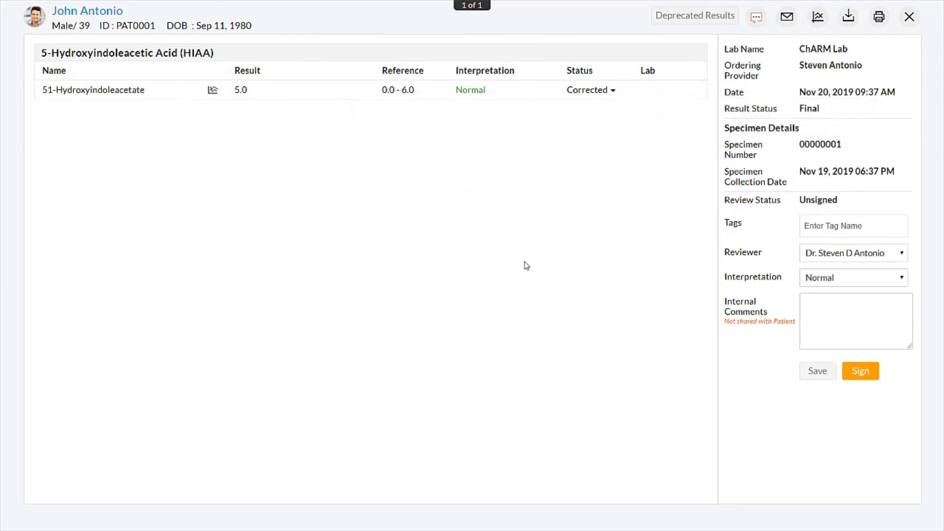
# - Sign the lab record and share it with the patient with the message "Result is normal."
pyautogui.click(860, 374)
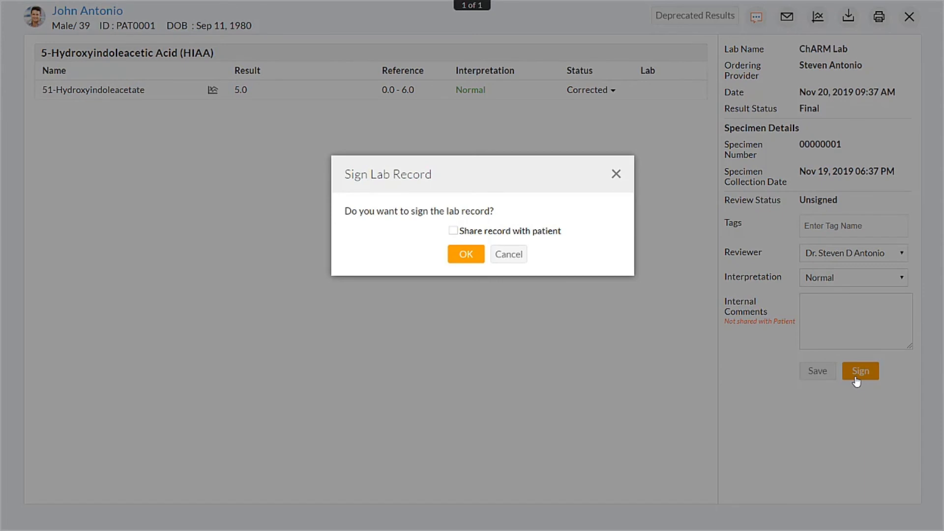
pyautogui.click(453, 230)
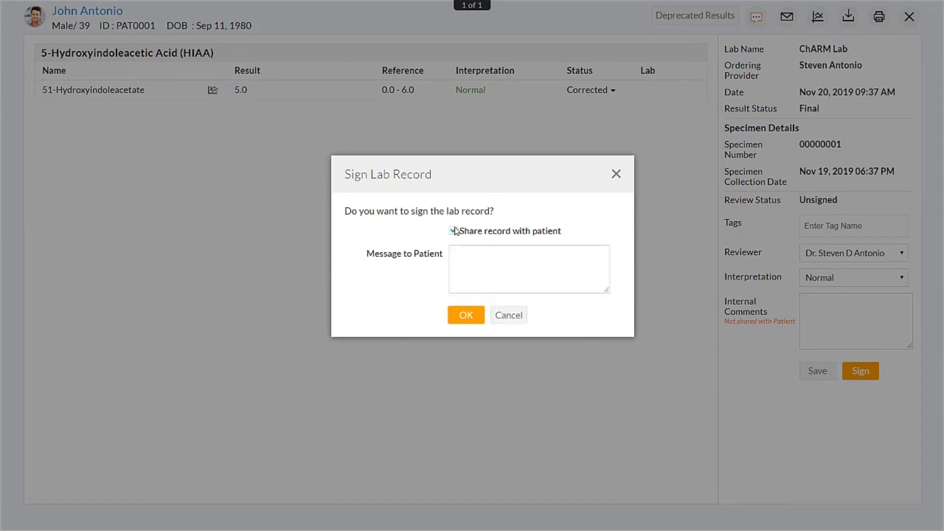
pyautogui.click(472, 261)
pyautogui.write('Result is normal.')
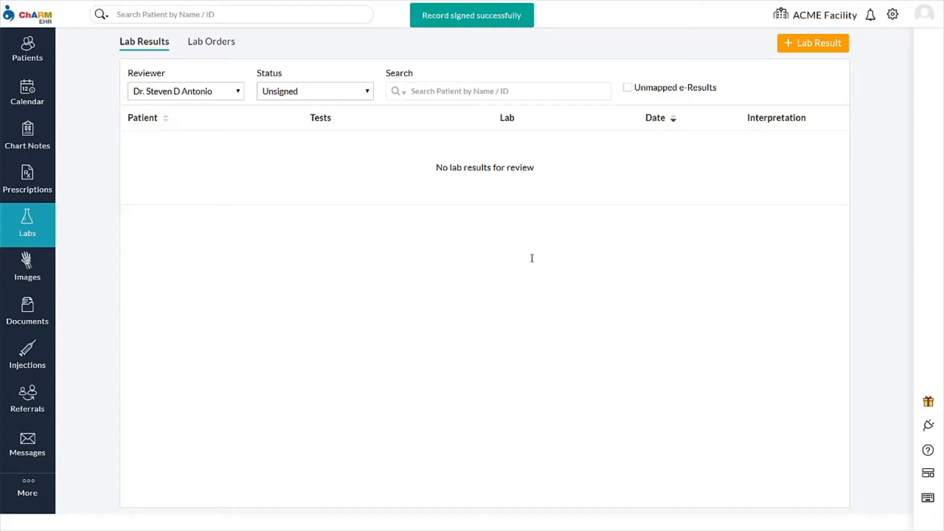
# - Filter the lab results by Signed status and export the HIAA result as PDF
pyautogui.click(352, 93)
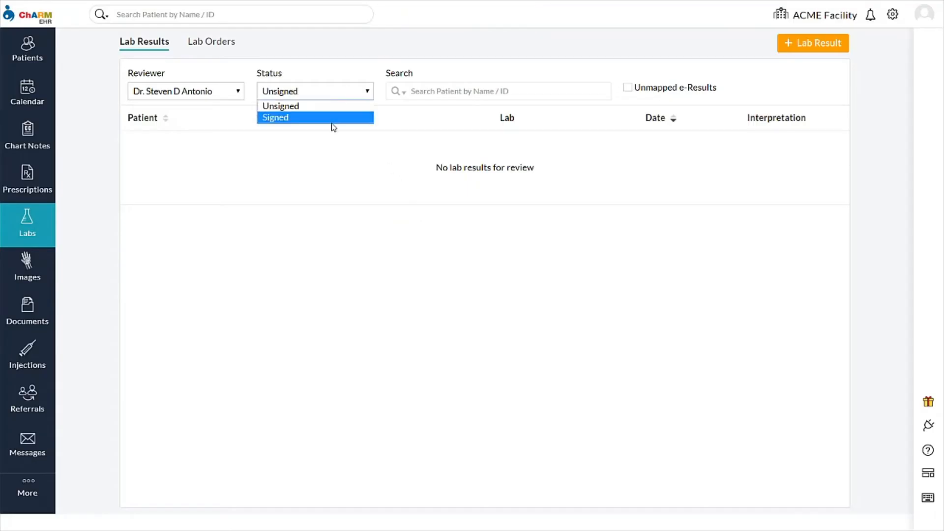
pyautogui.click(333, 122)
pyautogui.click(833, 149)
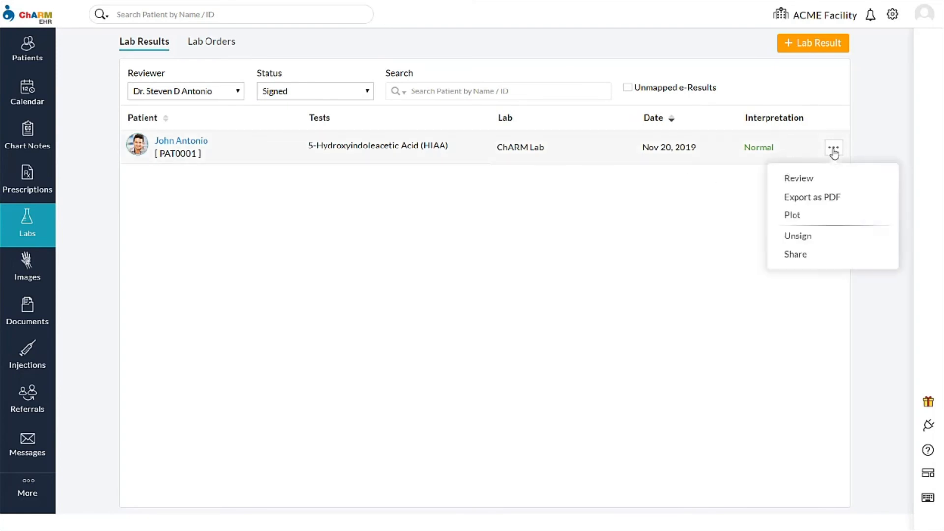
pyautogui.click(812, 197)
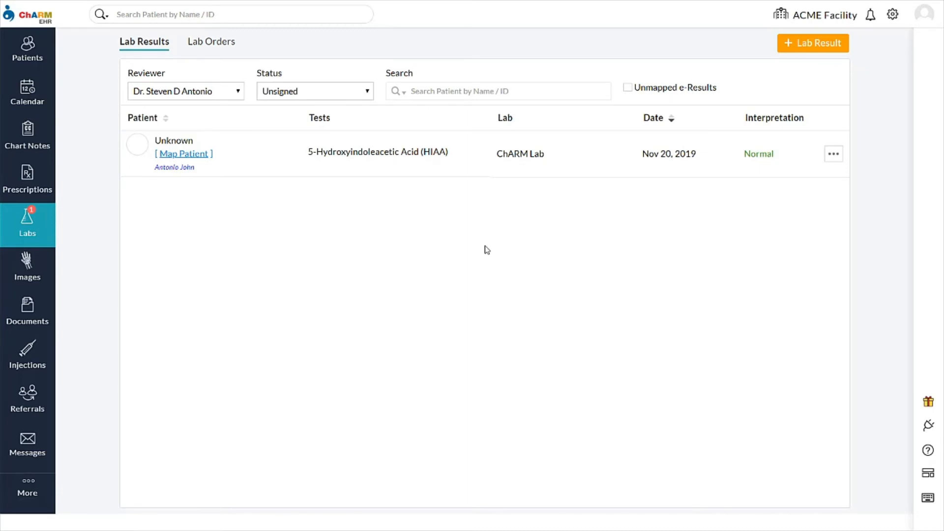
# - Check the probable patient's address details and map the unknown patient's HIAA result to that patient
pyautogui.click(192, 153)
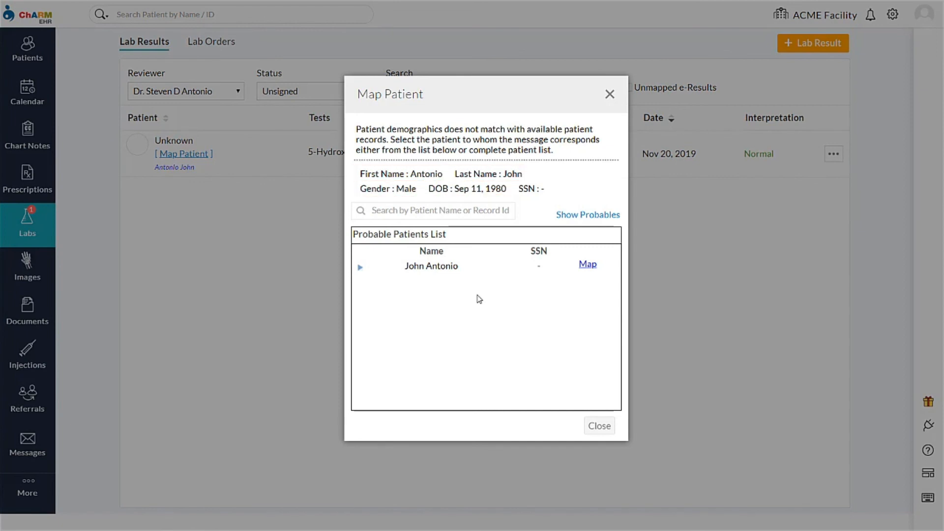
pyautogui.click(361, 268)
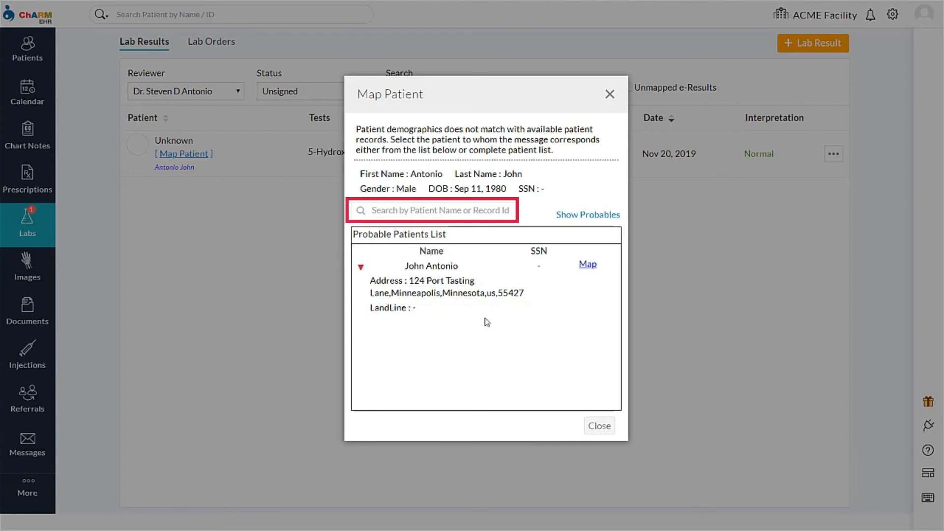
pyautogui.click(582, 266)
# - Open the newly mapped HIAA result for review
pyautogui.click(833, 147)
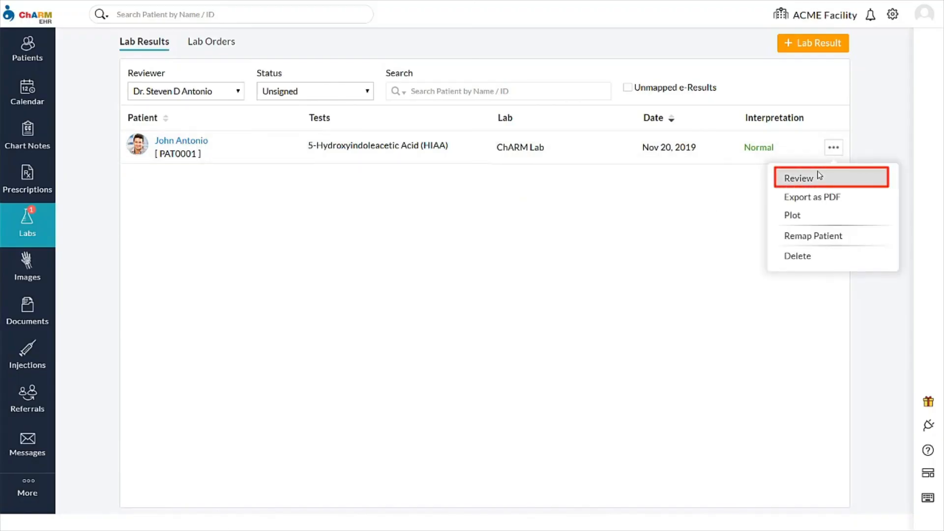